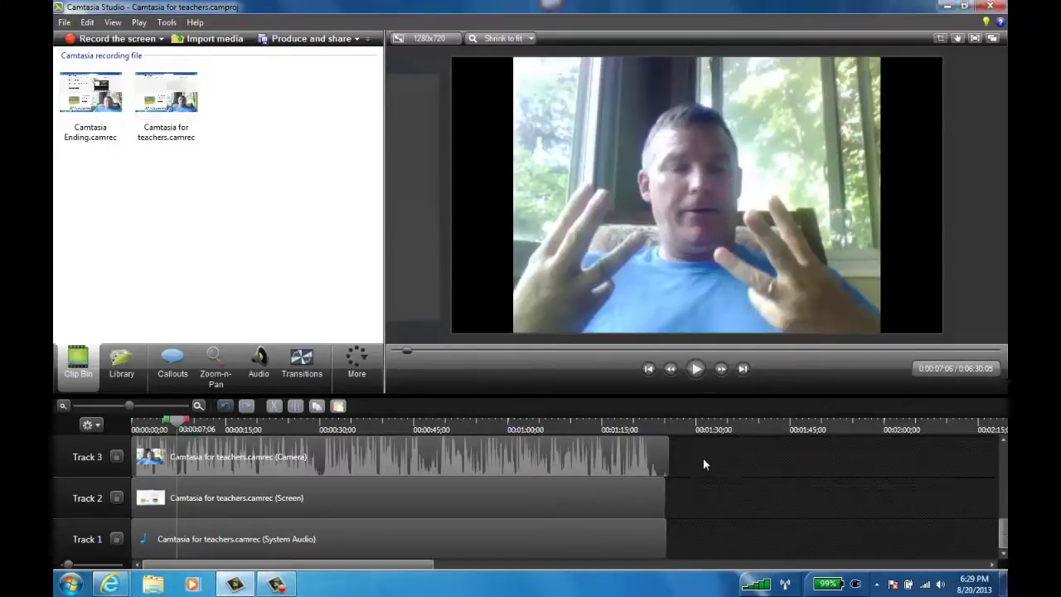
Shift the three recorded clips later and put Lost at Sea's Animated Title at the timeline start.
{"action": "left_click_drag", "start_coordinate": [703, 464], "coordinate": [644, 535]}
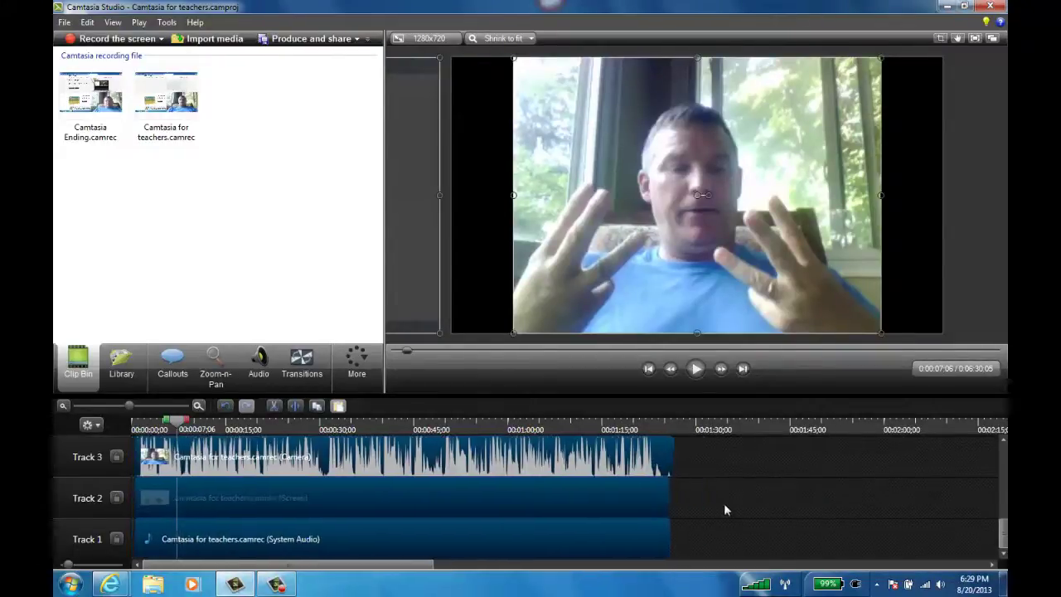
{"action": "left_click_drag", "start_coordinate": [725, 506], "coordinate": [749, 505]}
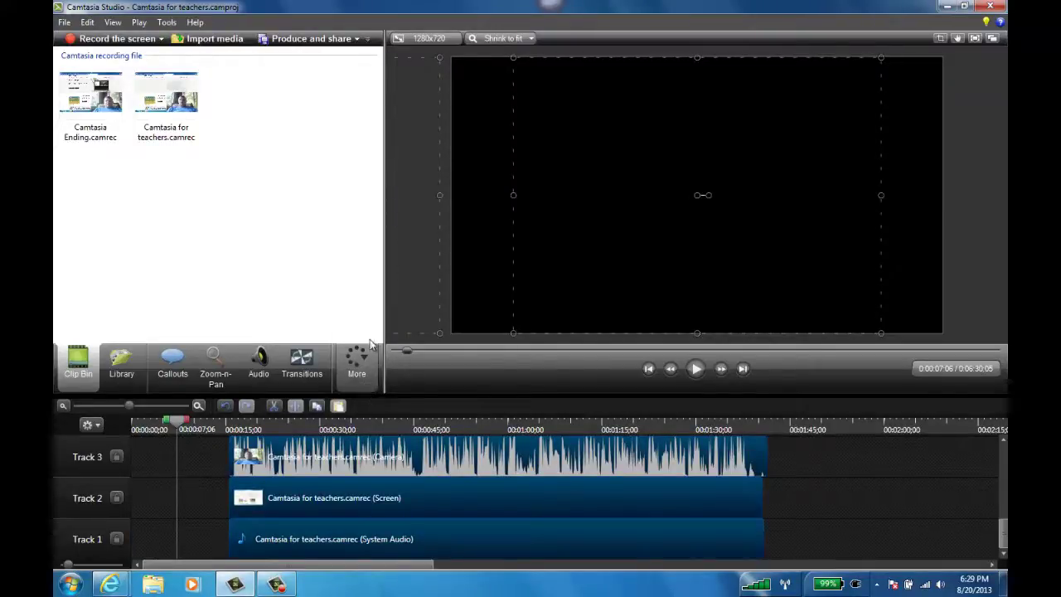
{"action": "left_click", "coordinate": [122, 365]}
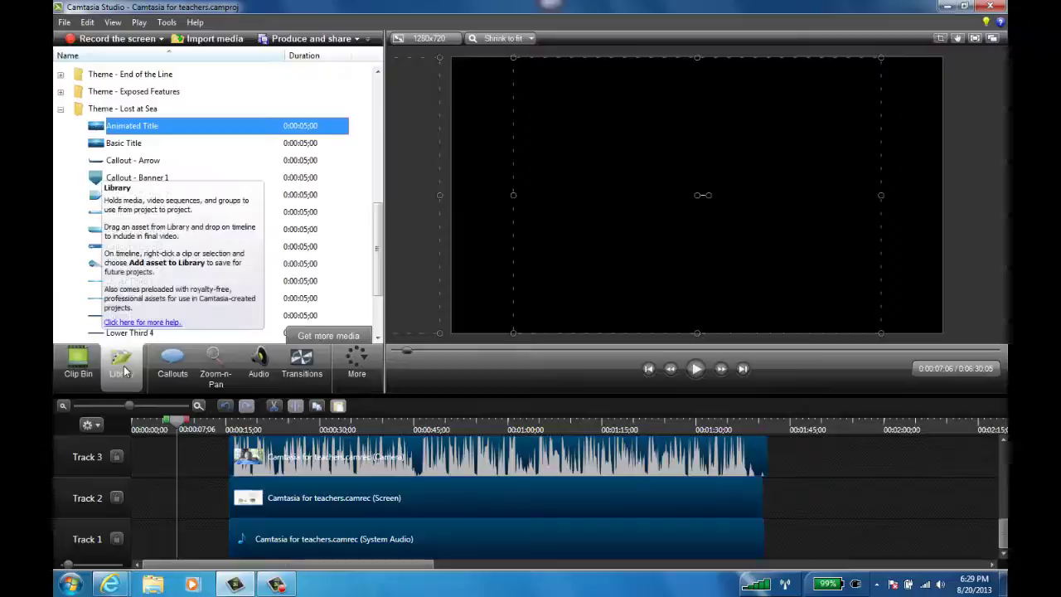
{"action": "left_click", "coordinate": [59, 109]}
{"action": "scroll", "coordinate": [213, 212], "scroll_direction": "up", "scroll_amount": 3}
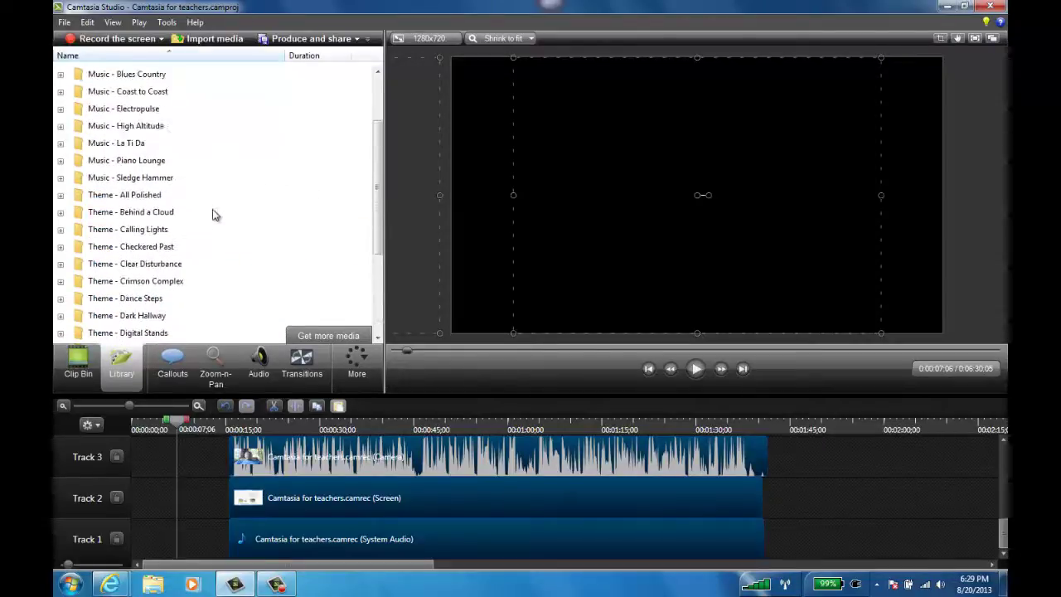
{"action": "scroll", "coordinate": [207, 211], "scroll_direction": "down", "scroll_amount": 2}
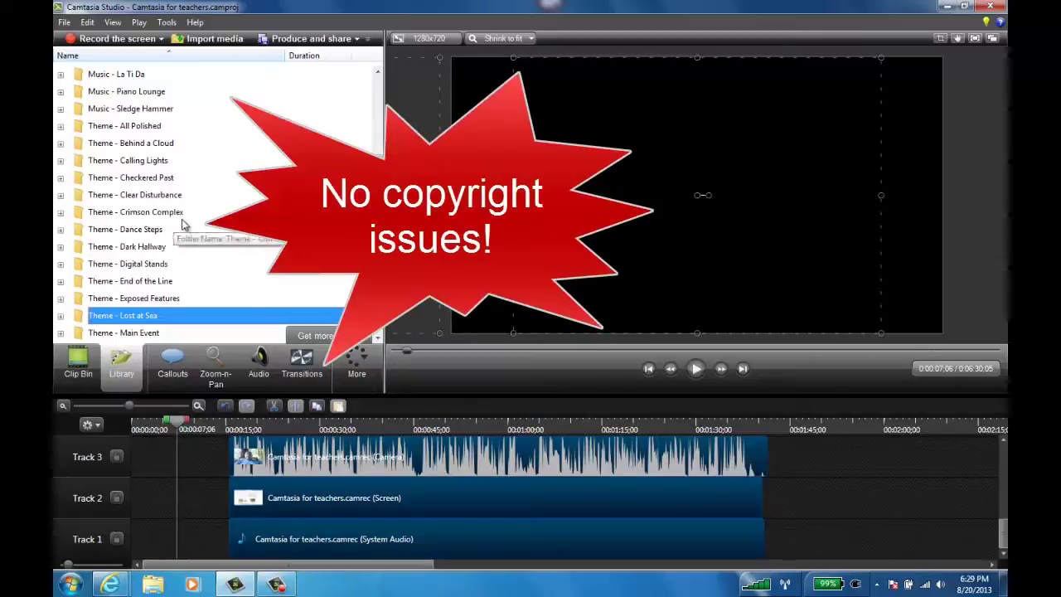
{"action": "scroll", "coordinate": [220, 232], "scroll_direction": "down", "scroll_amount": 1}
{"action": "left_click", "coordinate": [59, 281]}
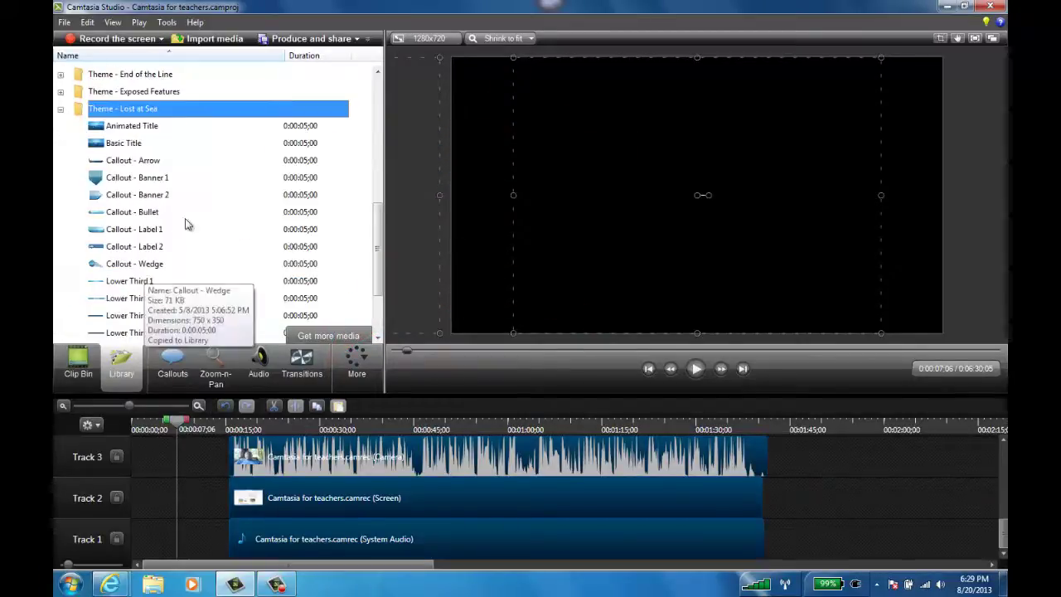
{"action": "left_click", "coordinate": [139, 133]}
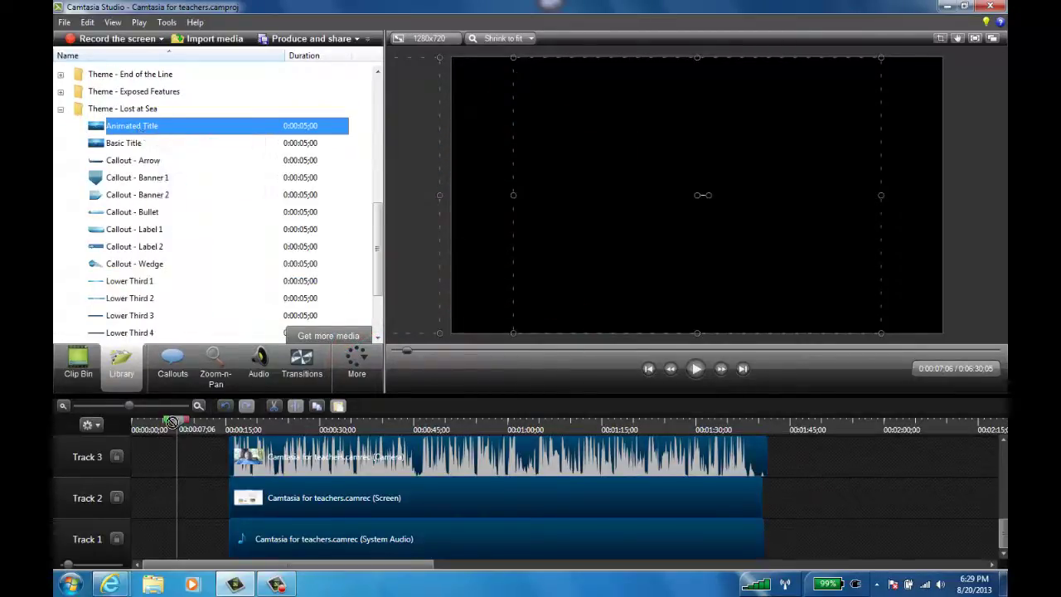
{"action": "left_click_drag", "start_coordinate": [149, 470], "coordinate": [158, 496]}
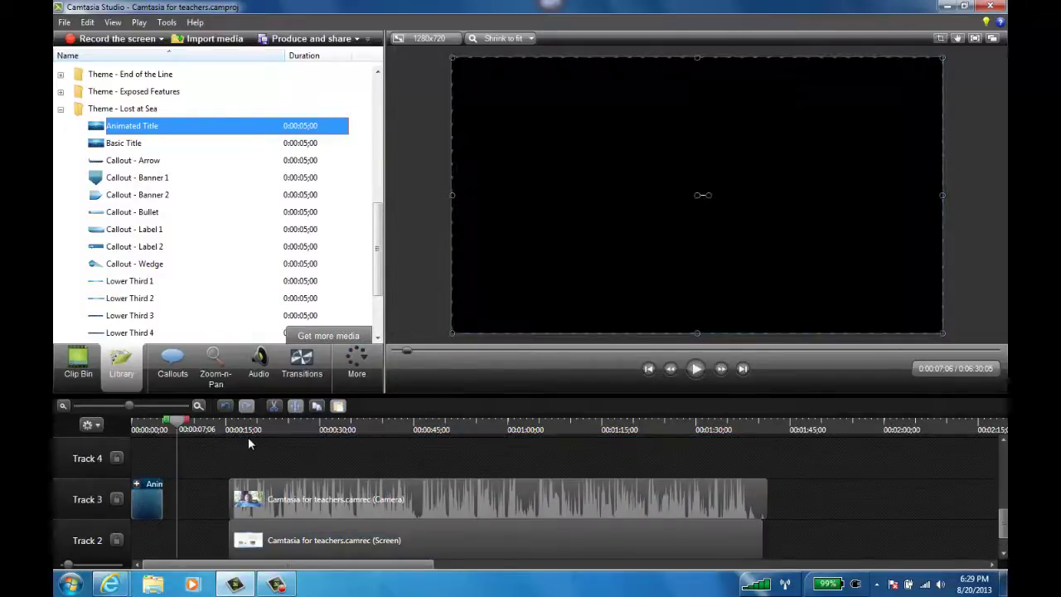
Change the title text from 'Enter Title Here' to 'Jump Right In!!'.
{"action": "left_click_drag", "start_coordinate": [181, 424], "coordinate": [147, 427]}
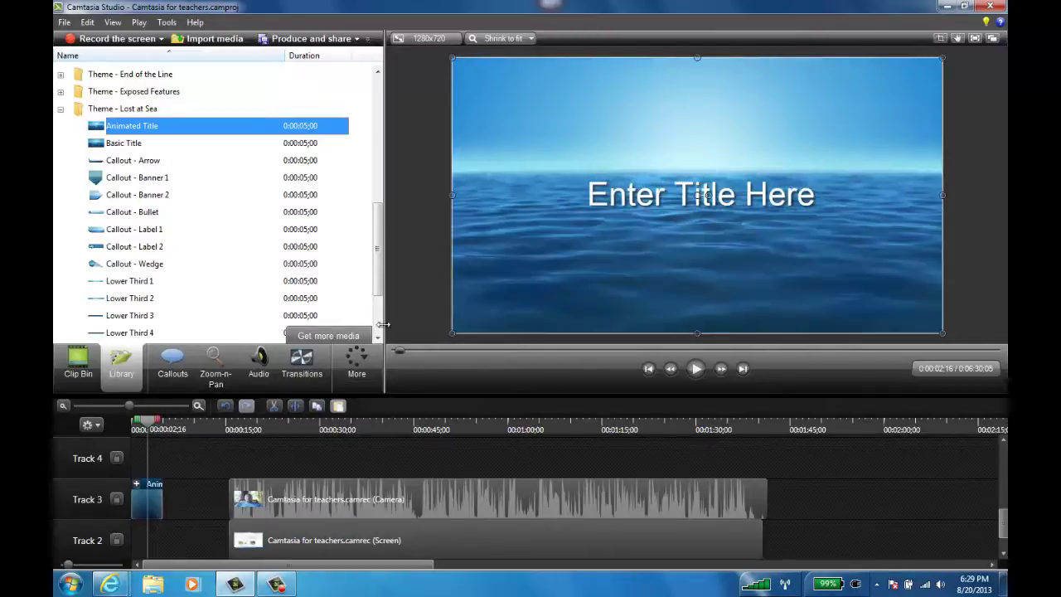
{"action": "double_click", "coordinate": [678, 195]}
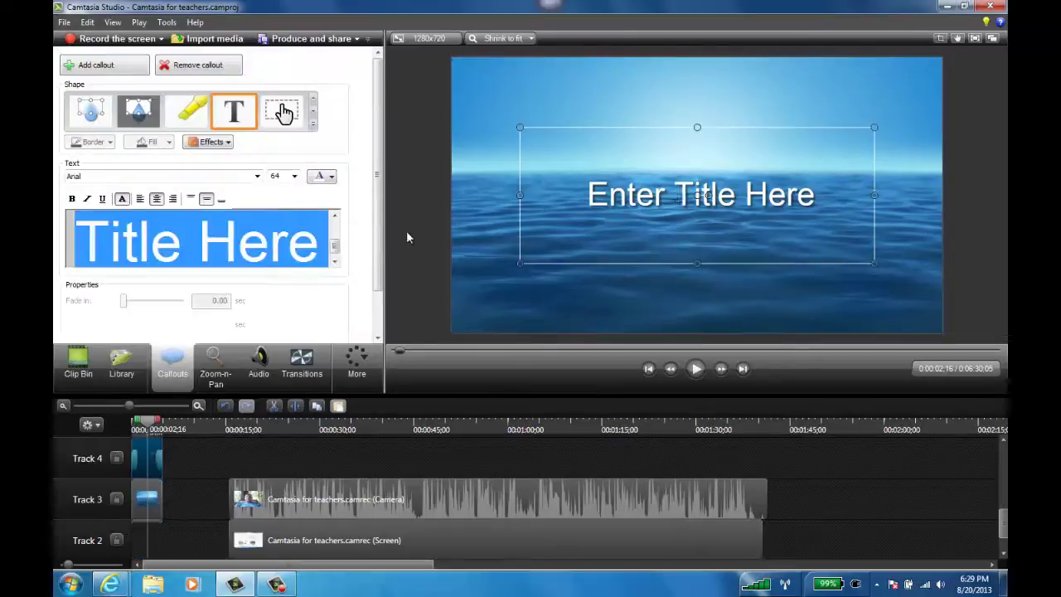
{"action": "type", "text": "Jum"}
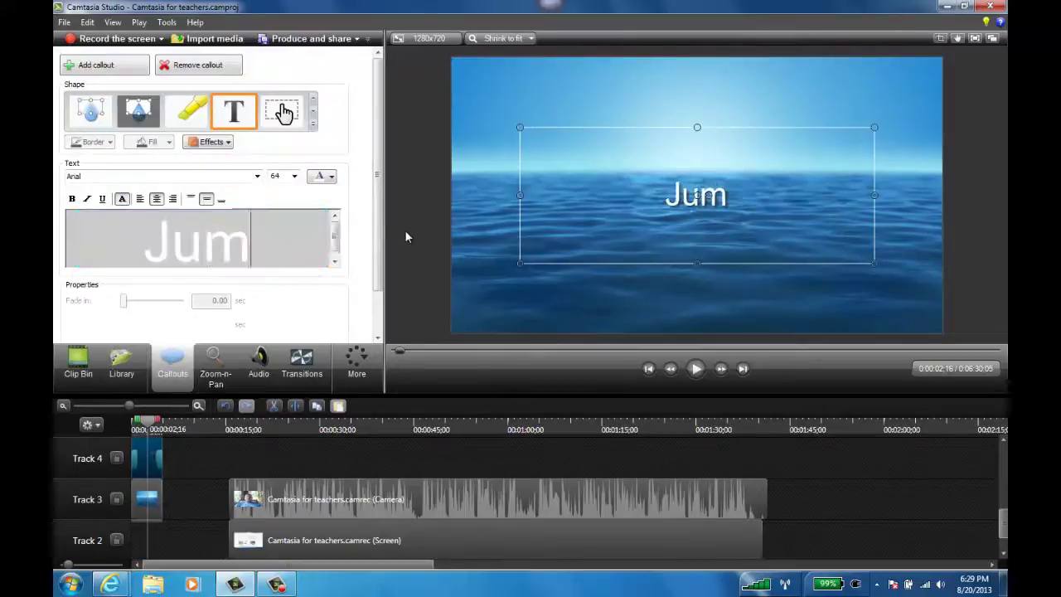
{"action": "type", "text": "p Right In!!"}
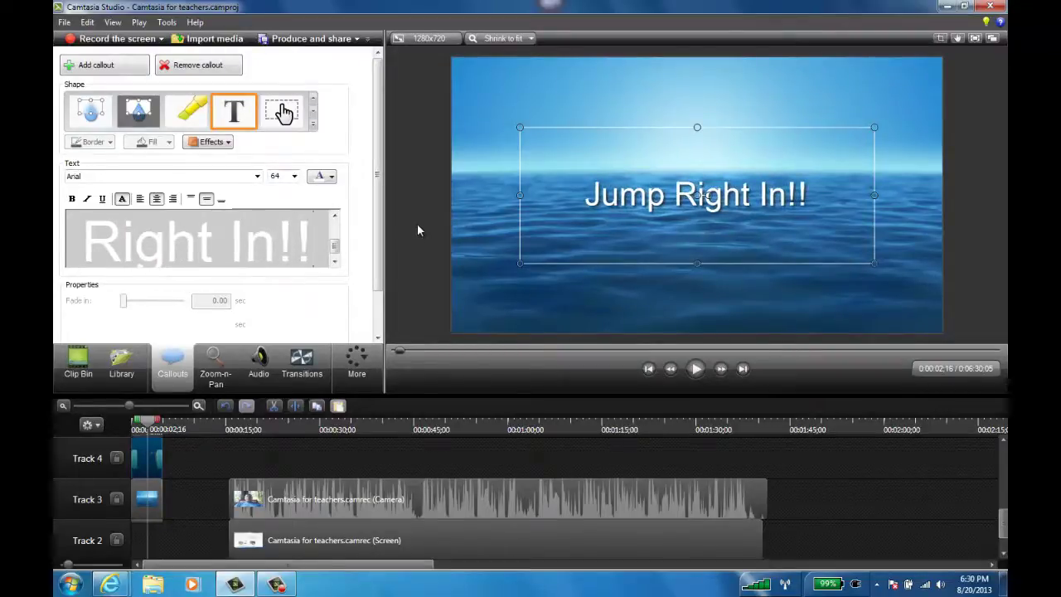
{"action": "left_click", "coordinate": [292, 457]}
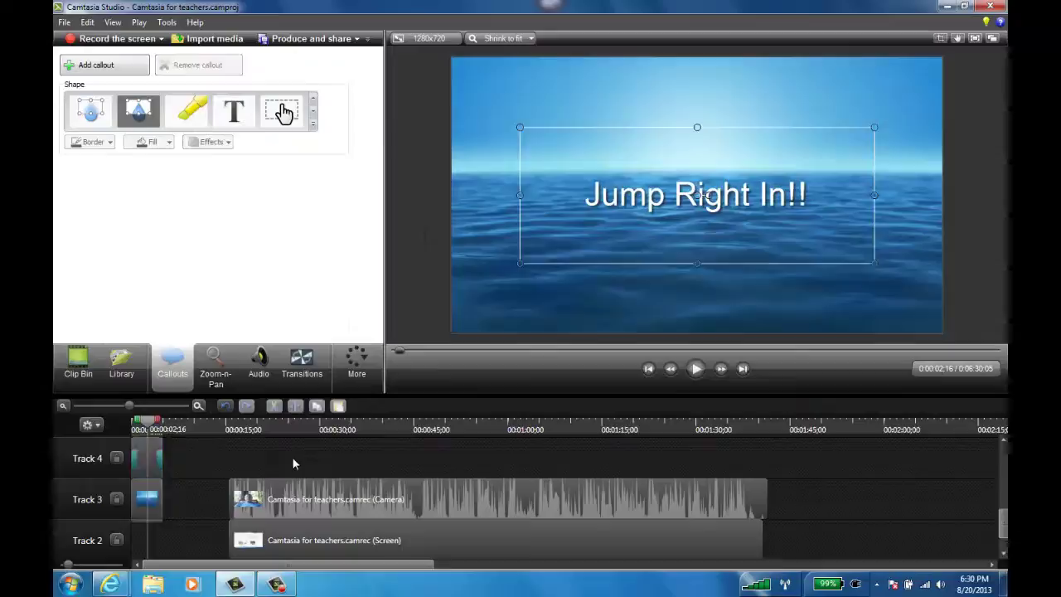
Slide the recorded clips left so they sit right against the title's end.
{"action": "left_click_drag", "start_coordinate": [218, 499], "coordinate": [273, 547]}
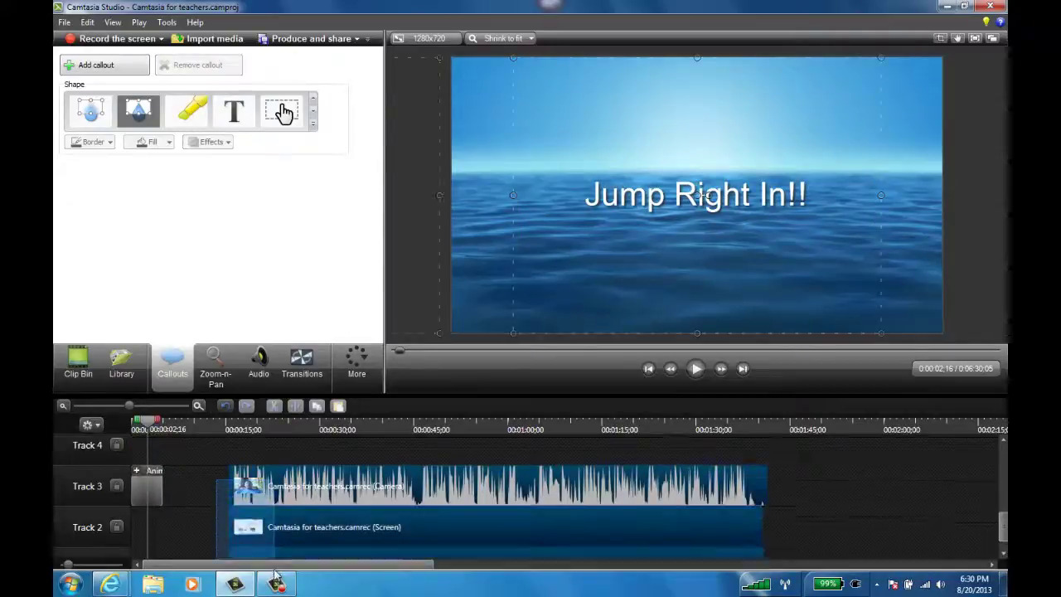
{"action": "scroll", "coordinate": [265, 531], "scroll_direction": "down", "scroll_amount": 1}
{"action": "left_click_drag", "start_coordinate": [256, 491], "coordinate": [184, 498]}
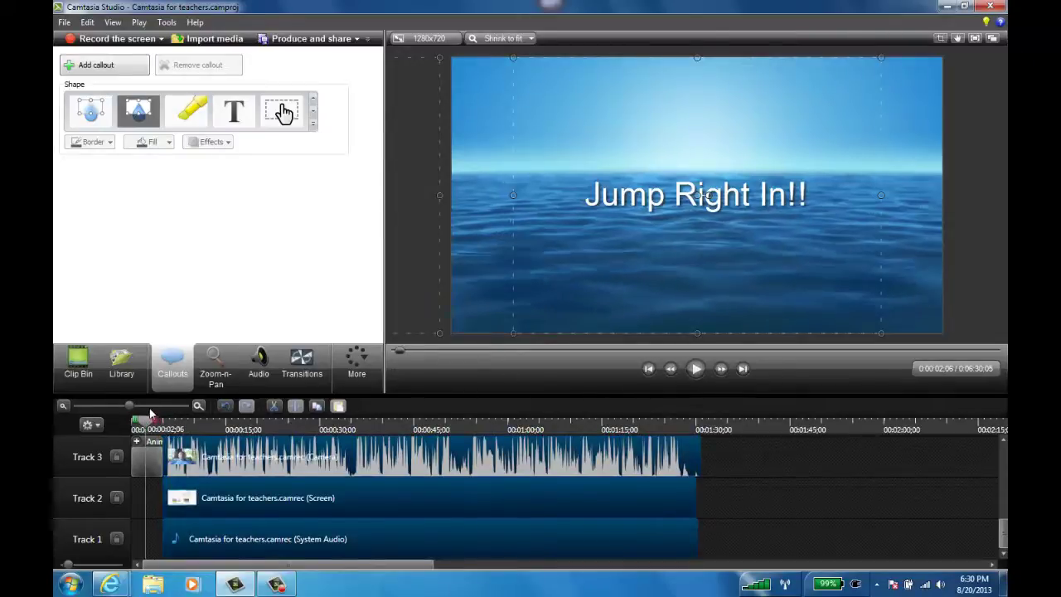
Play the intro from near the beginning to check it, then pause and rewind to the start.
{"action": "left_click_drag", "start_coordinate": [147, 423], "coordinate": [135, 423]}
{"action": "left_click", "coordinate": [695, 368]}
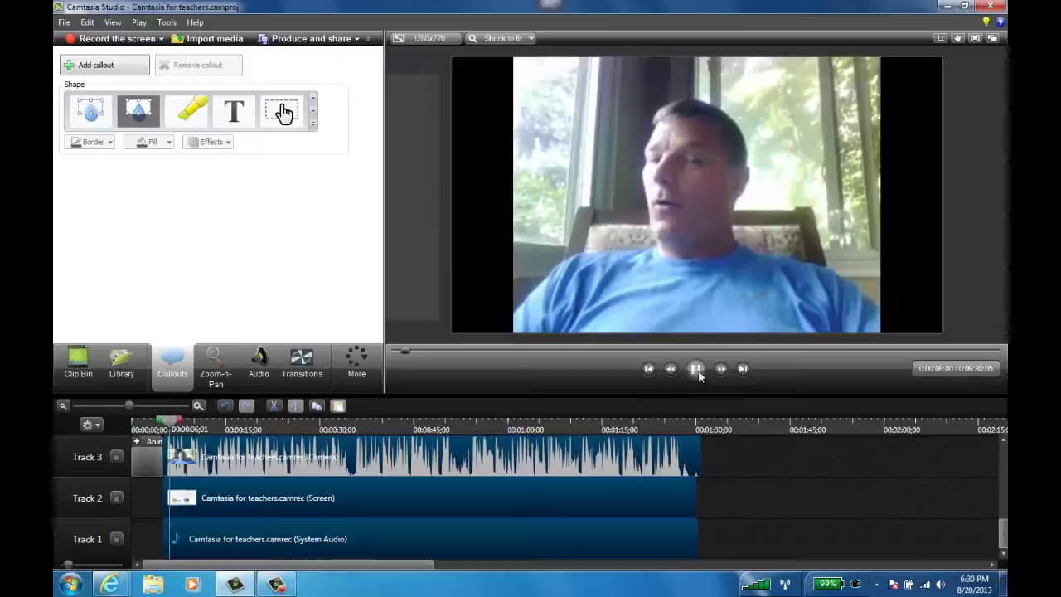
{"action": "key", "text": "space"}
{"action": "left_click", "coordinate": [137, 426]}
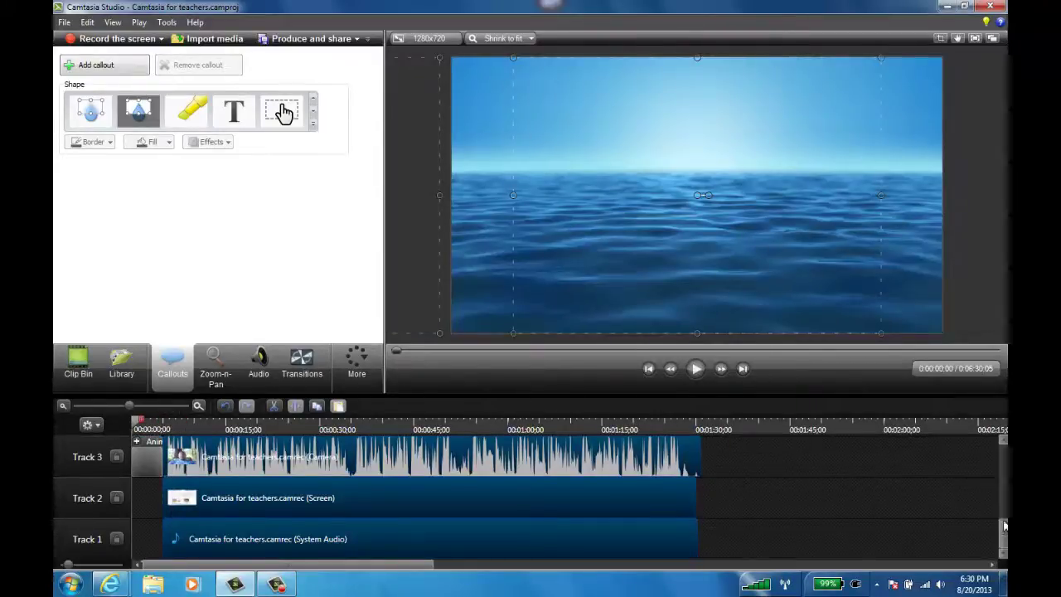
Find and audition the Coast to Coast 'Short' music clip in the Library.
{"action": "scroll", "coordinate": [787, 464], "scroll_direction": "up", "scroll_amount": 2}
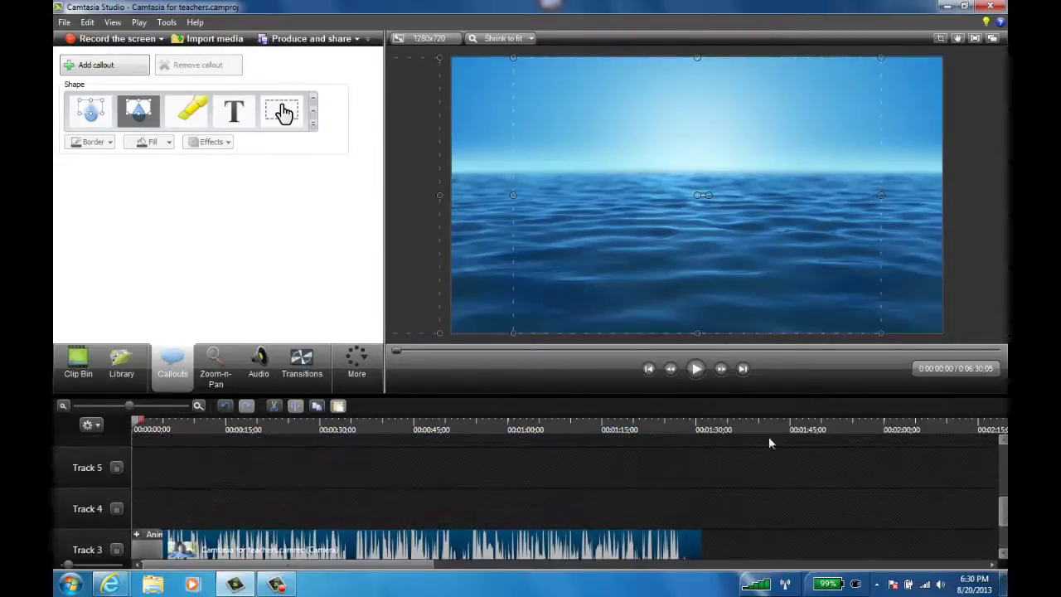
{"action": "left_click", "coordinate": [121, 361]}
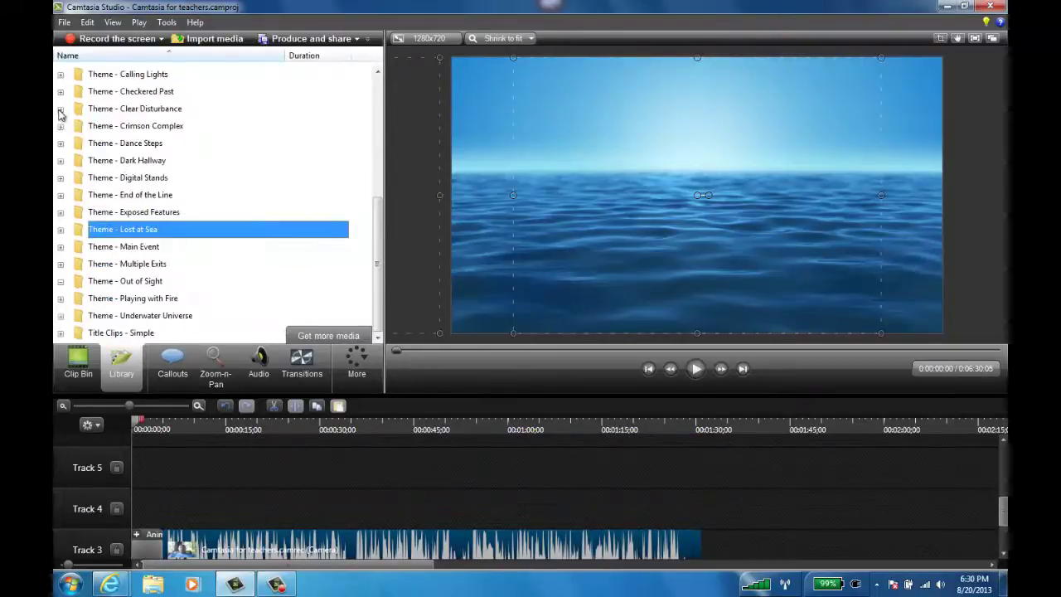
{"action": "scroll", "coordinate": [149, 173], "scroll_direction": "up", "scroll_amount": 4}
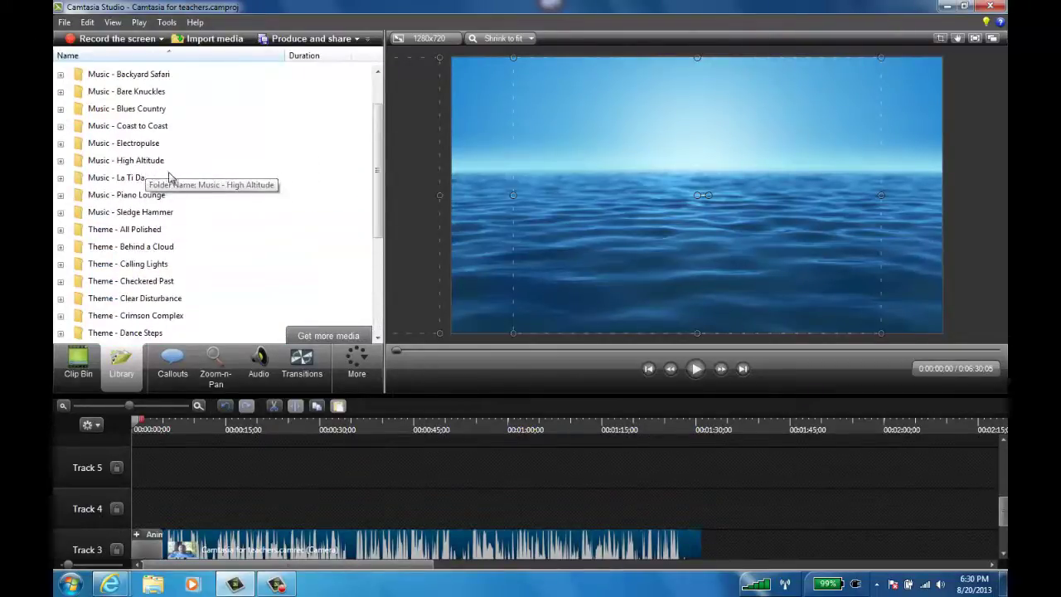
{"action": "double_click", "coordinate": [131, 126]}
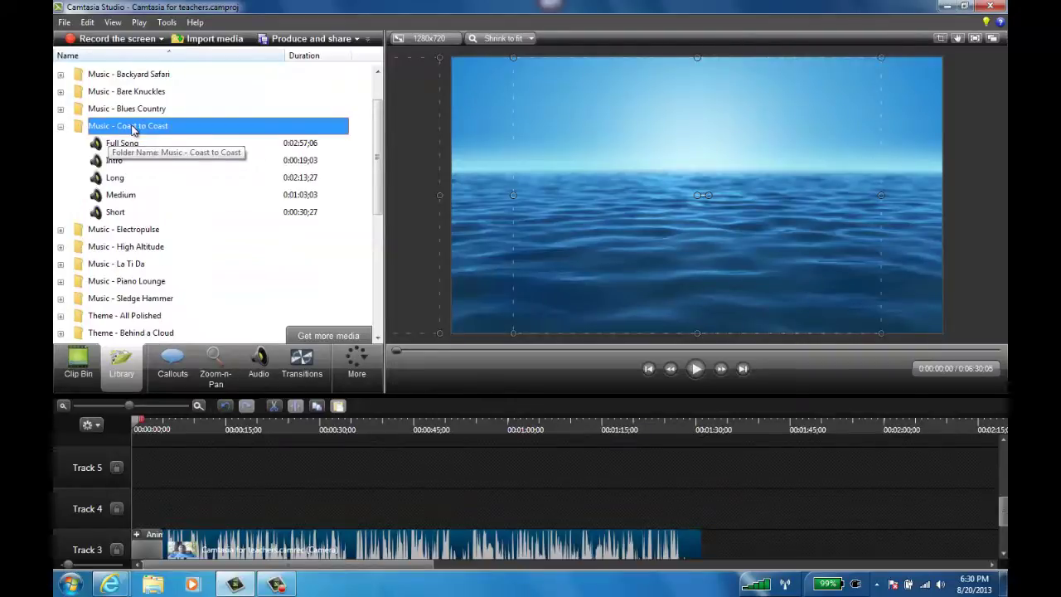
{"action": "left_click", "coordinate": [116, 214]}
{"action": "double_click", "coordinate": [117, 214]}
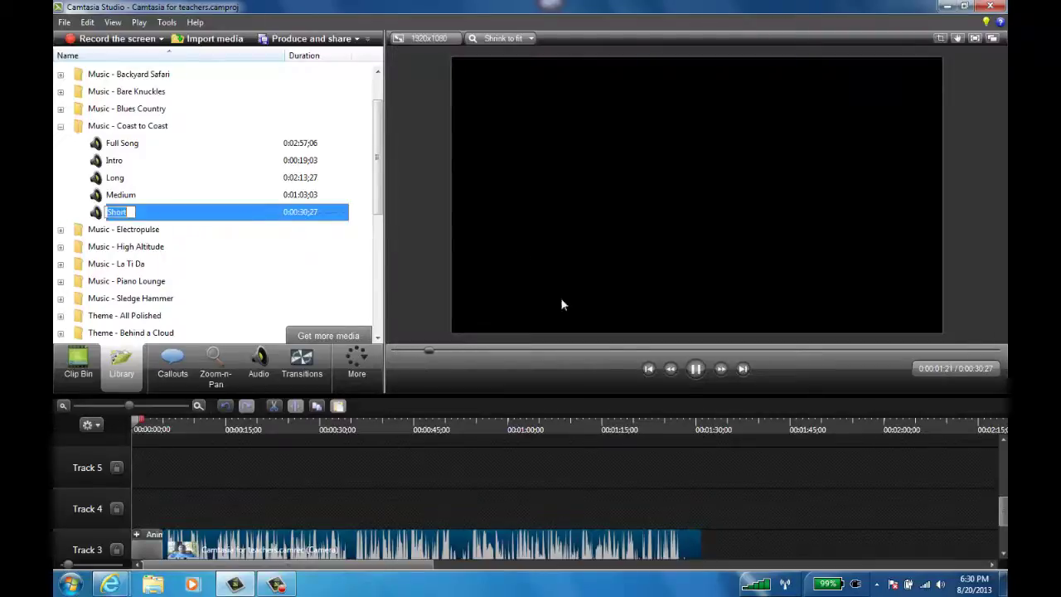
{"action": "left_click", "coordinate": [695, 368]}
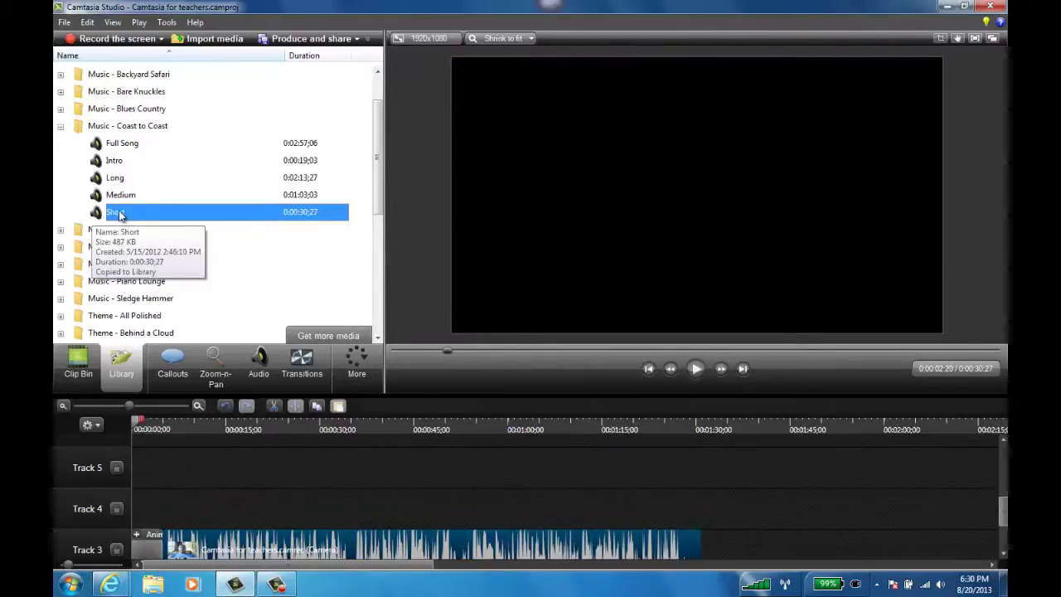
Place the Short music clip on Track 4 under the title and preview the intro.
{"action": "scroll", "coordinate": [142, 299], "scroll_direction": "down", "scroll_amount": 1}
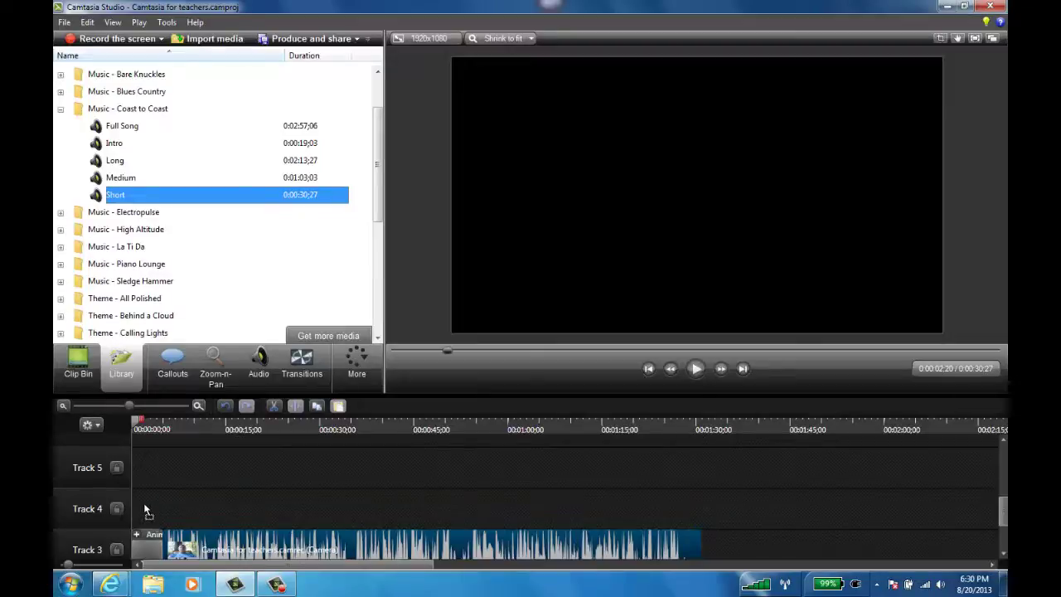
{"action": "left_click_drag", "start_coordinate": [146, 507], "coordinate": [148, 503]}
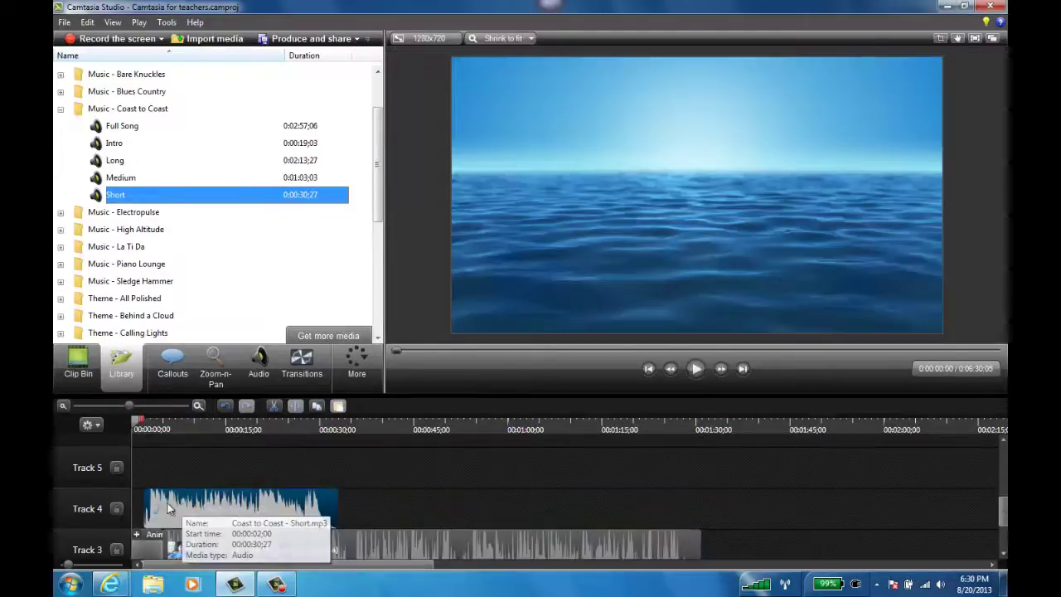
{"action": "scroll", "coordinate": [298, 481], "scroll_direction": "down", "scroll_amount": 2}
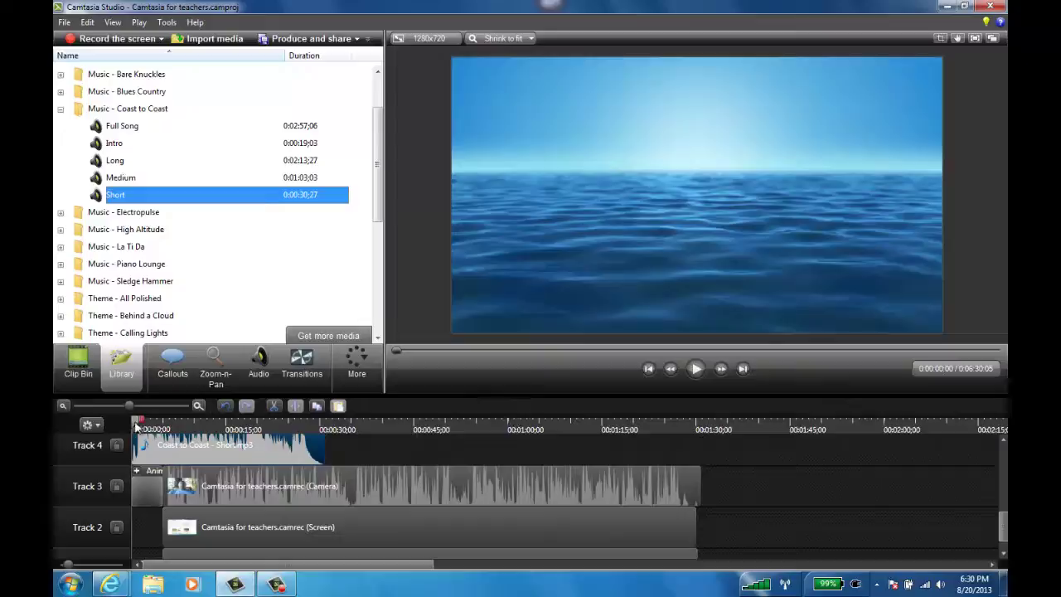
{"action": "key", "text": "space"}
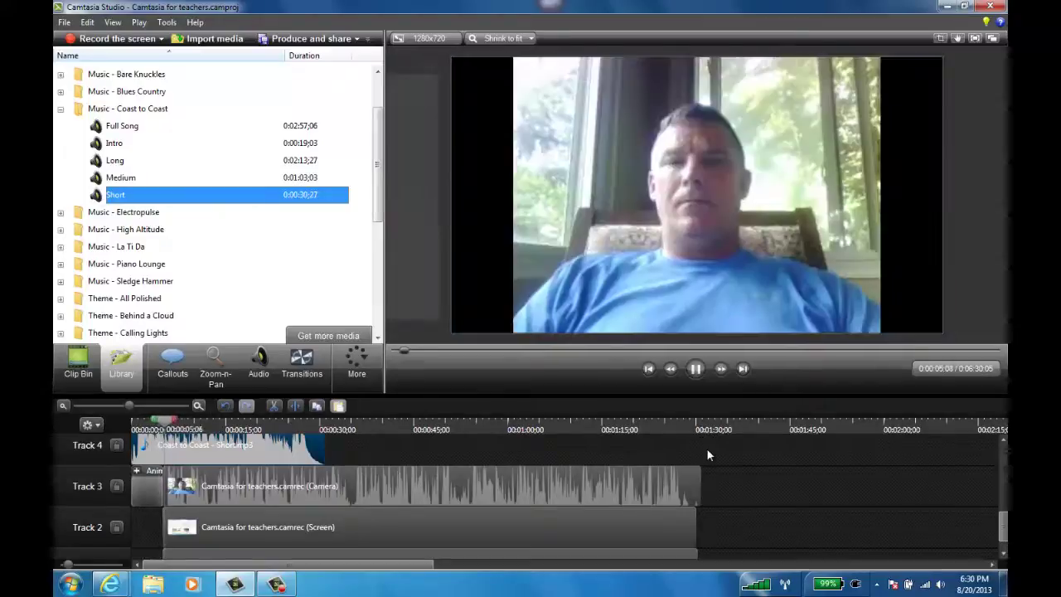
{"action": "left_click", "coordinate": [695, 369]}
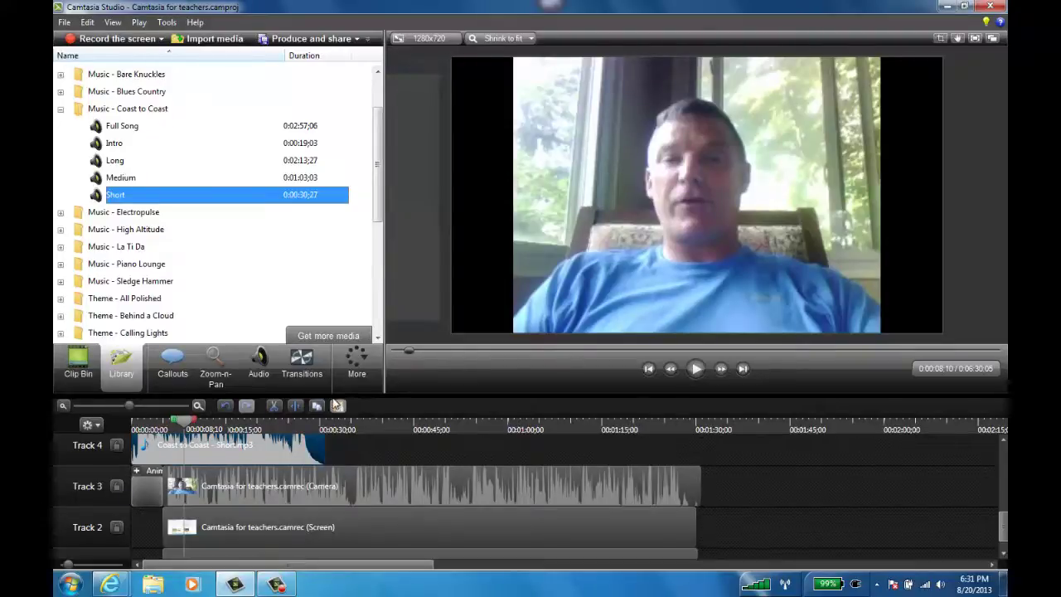
Fade out the end of the Track 4 music, lower its volume, and play to check.
{"action": "left_click", "coordinate": [262, 367]}
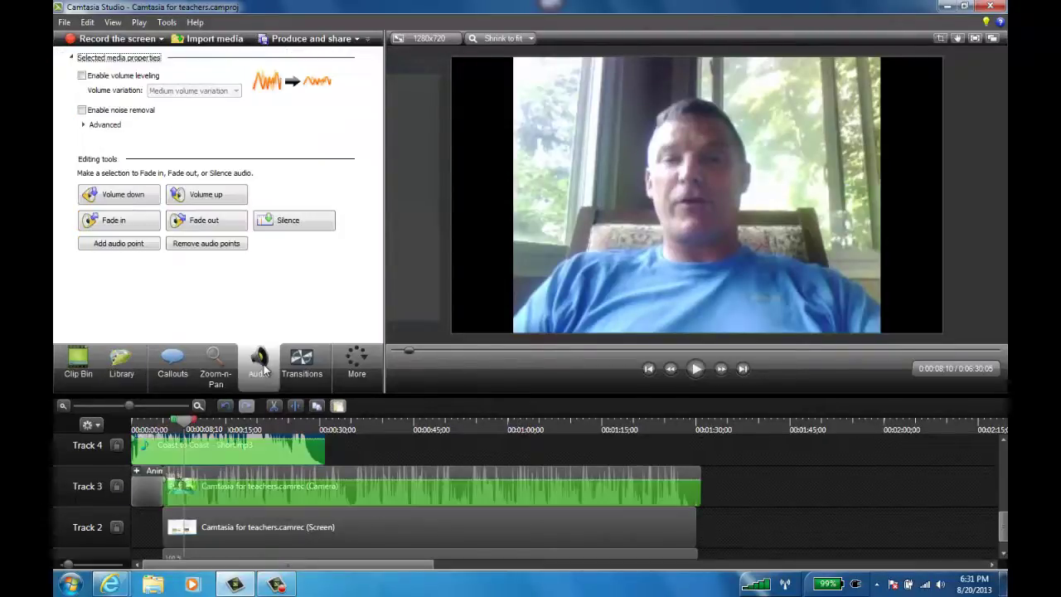
{"action": "left_click", "coordinate": [236, 224]}
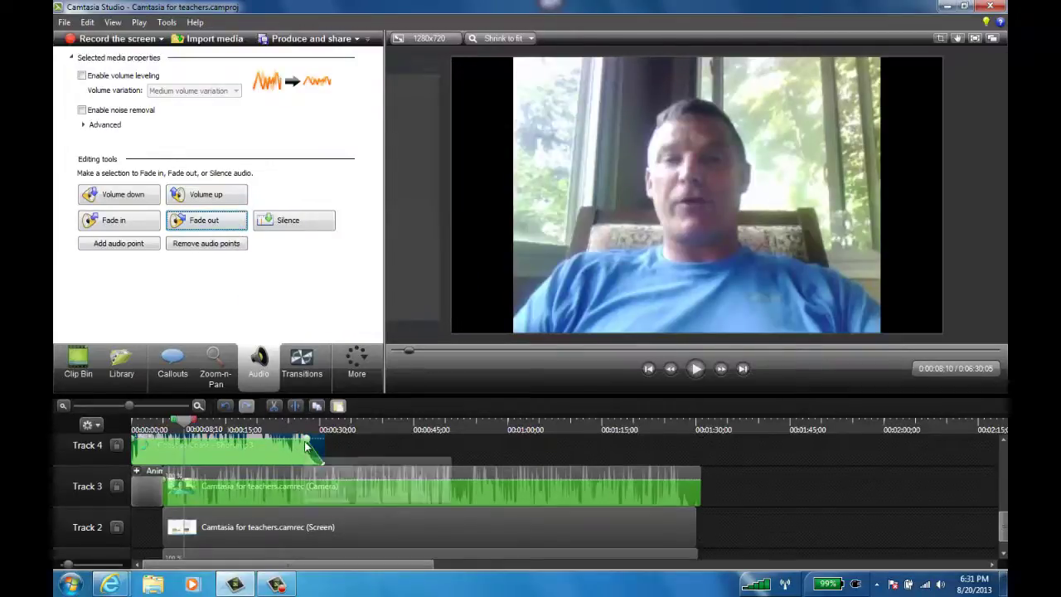
{"action": "left_click_drag", "start_coordinate": [178, 439], "coordinate": [153, 427]}
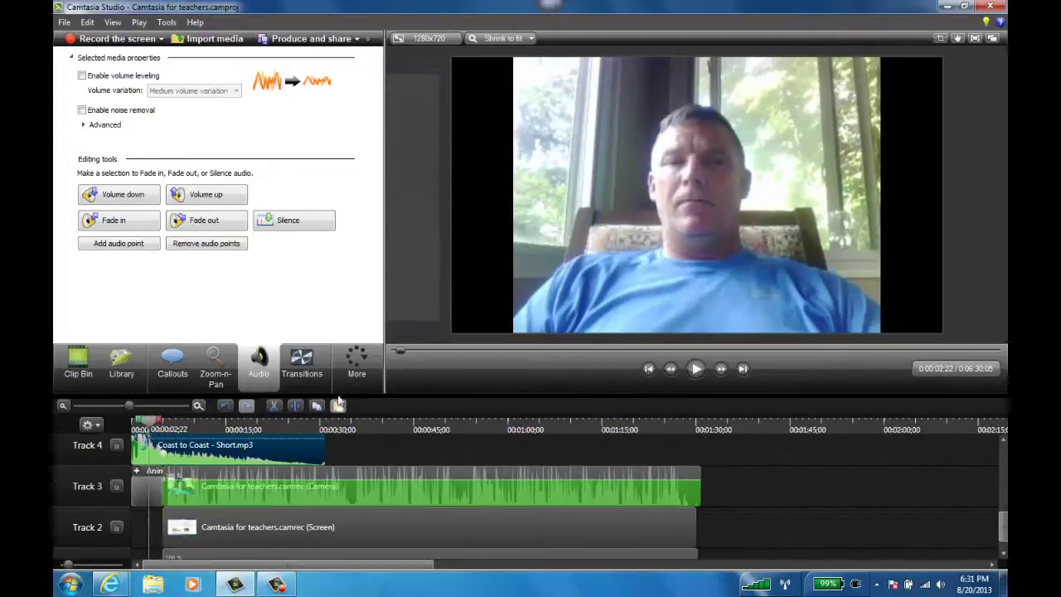
{"action": "left_click", "coordinate": [695, 370]}
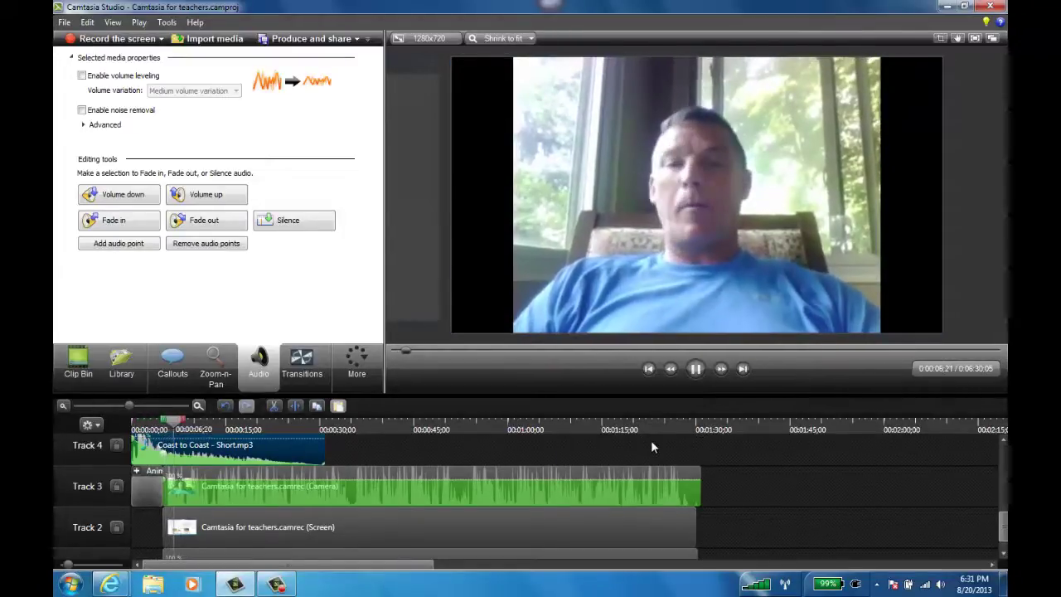
{"action": "left_click", "coordinate": [695, 369]}
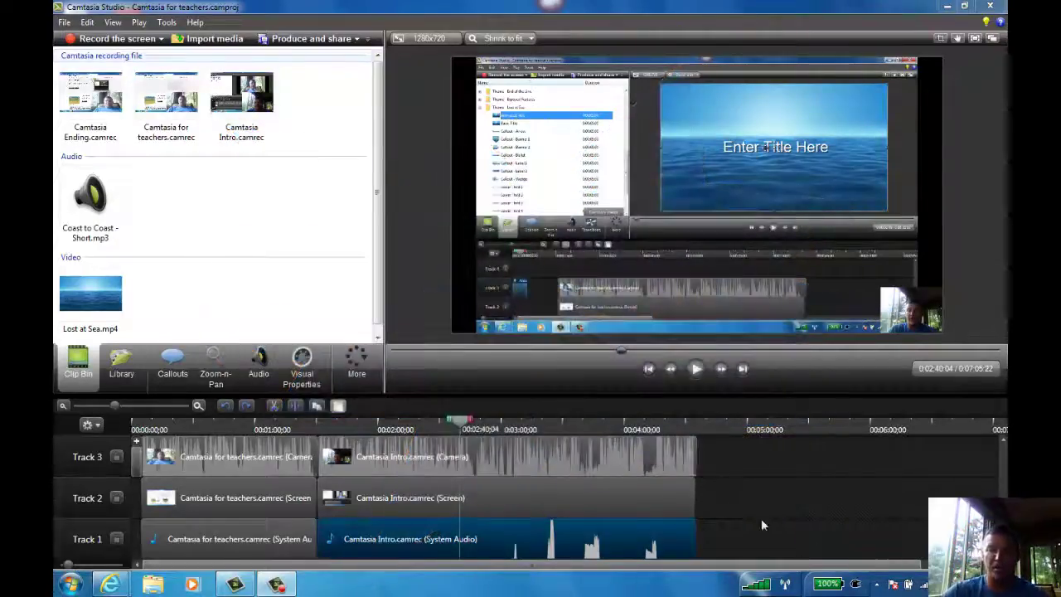
{"action": "mouse_move", "coordinate": [461, 421]}
{"action": "left_mouse_down"}
{"action": "mouse_move", "coordinate": [437, 423]}
{"action": "mouse_move", "coordinate": [485, 422]}
{"action": "mouse_move", "coordinate": [456, 421]}
{"action": "left_mouse_up"}
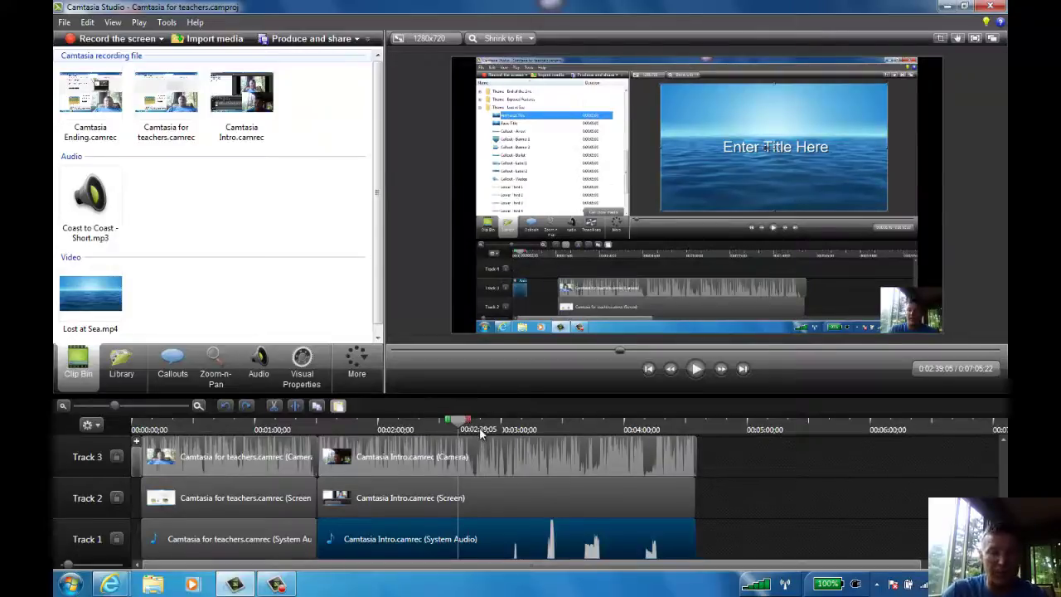
Zoom in on the library list, then scale back to the full canvas near 2:41.
{"action": "left_click", "coordinate": [217, 365]}
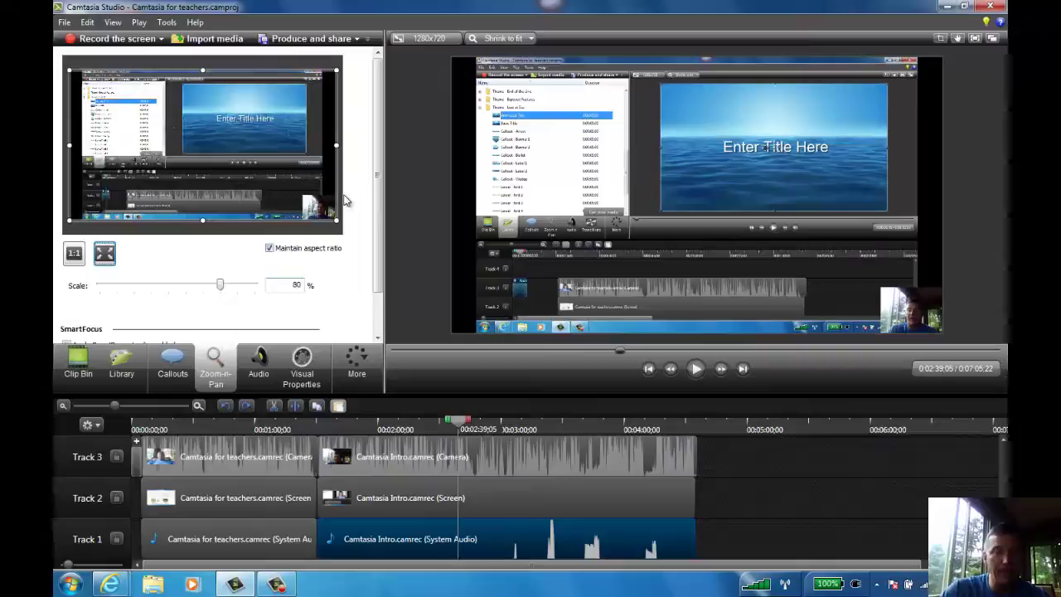
{"action": "left_click_drag", "start_coordinate": [337, 219], "coordinate": [165, 123]}
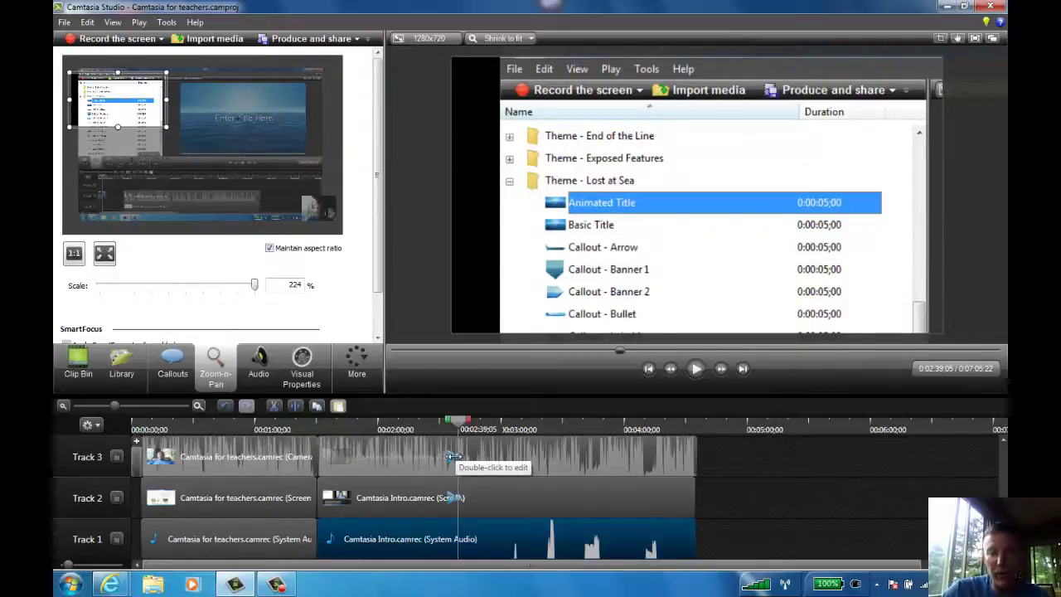
{"action": "left_click", "coordinate": [446, 428]}
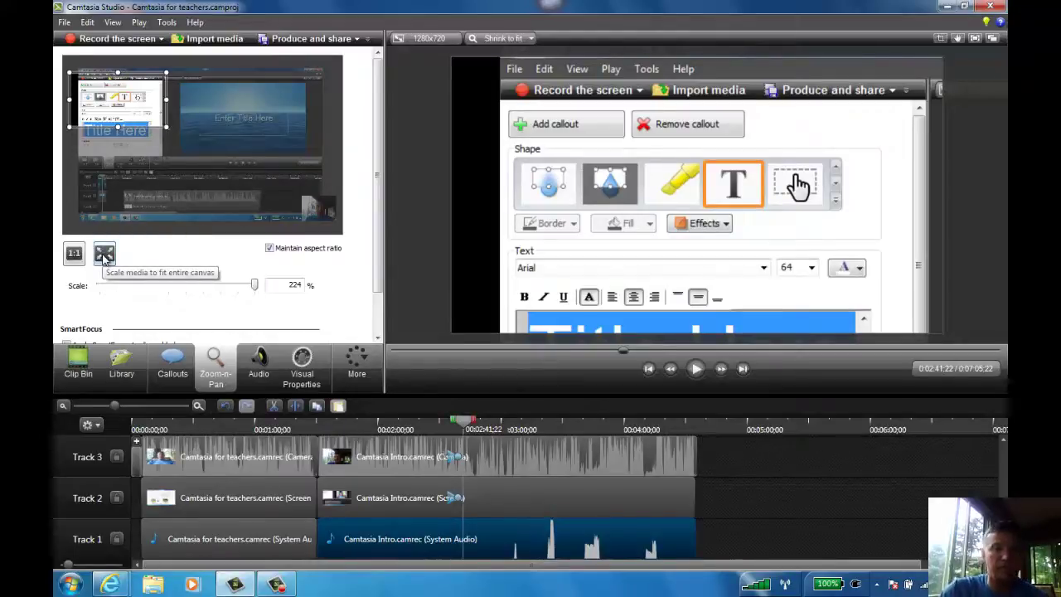
{"action": "left_click", "coordinate": [103, 254]}
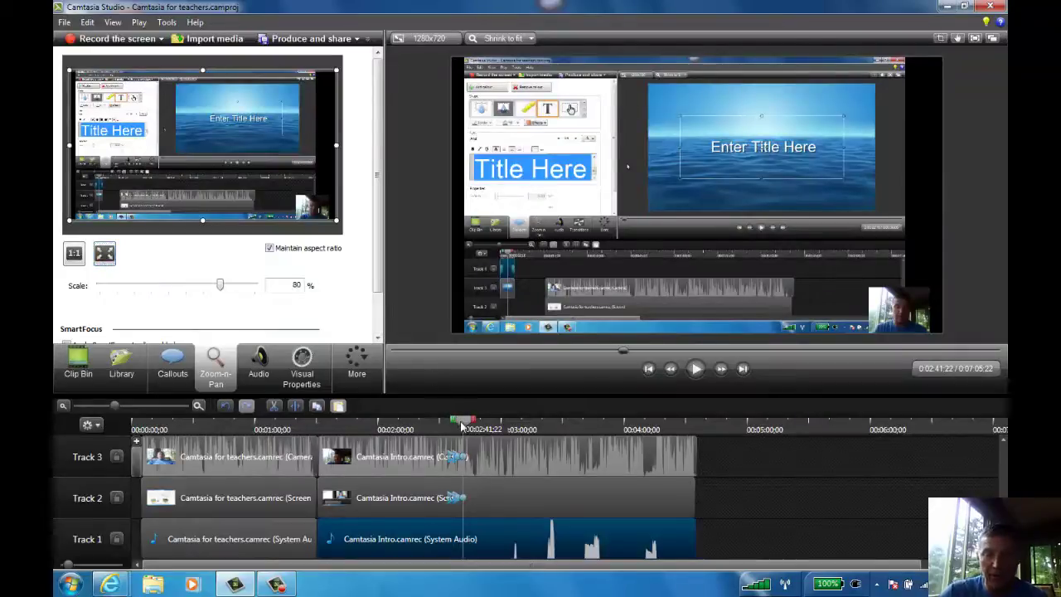
{"action": "left_click_drag", "start_coordinate": [462, 427], "coordinate": [456, 427]}
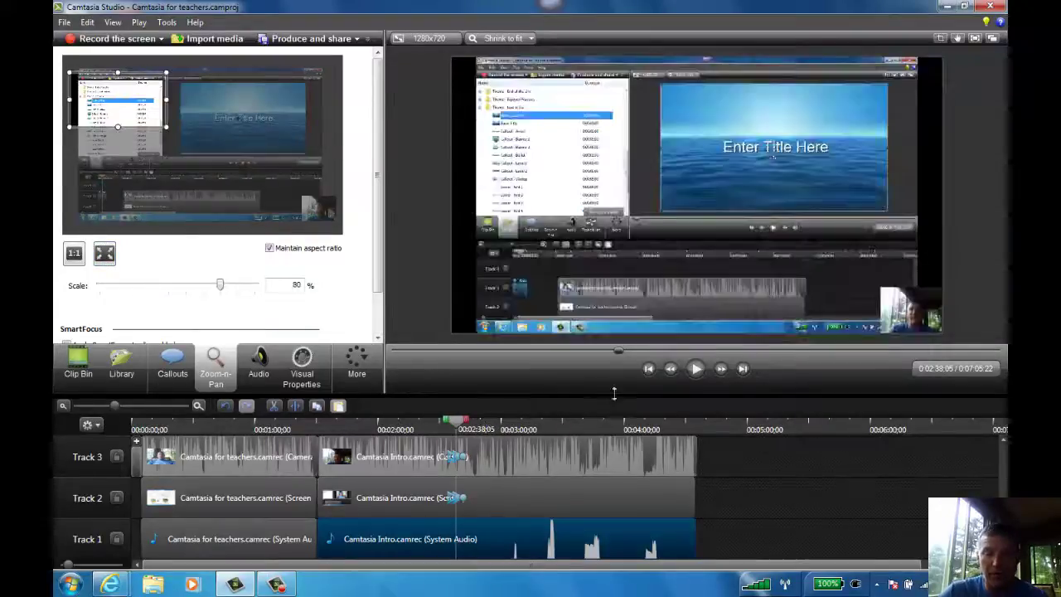
{"action": "left_click", "coordinate": [696, 370]}
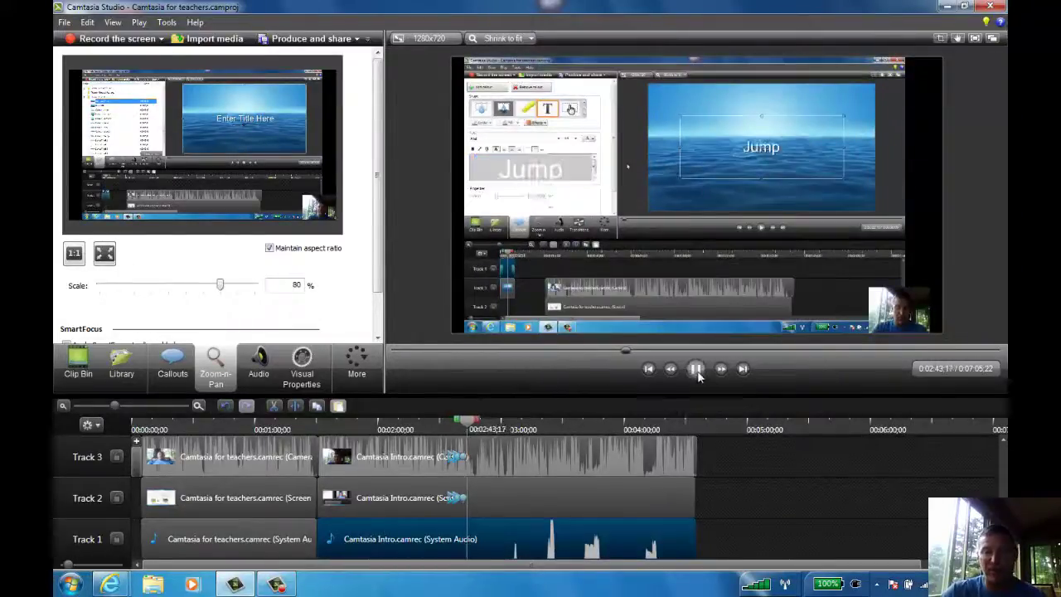
{"action": "left_click", "coordinate": [698, 373]}
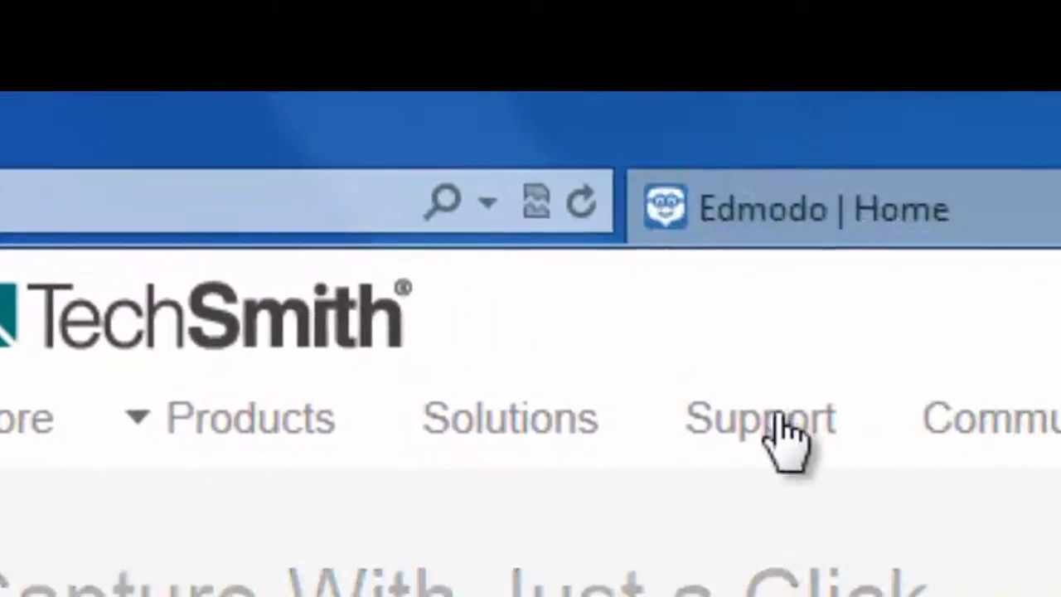
Navigate Support > Tutorials to the Camtasia Studio Version 8 tutorials table and scroll through it.
{"action": "left_click", "coordinate": [775, 419]}
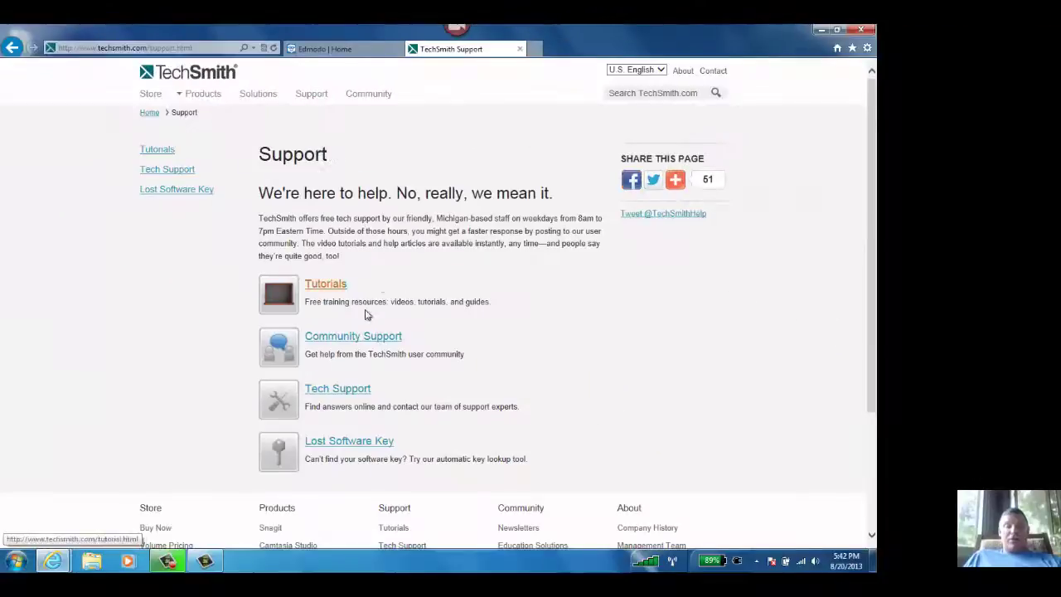
{"action": "left_click", "coordinate": [325, 285]}
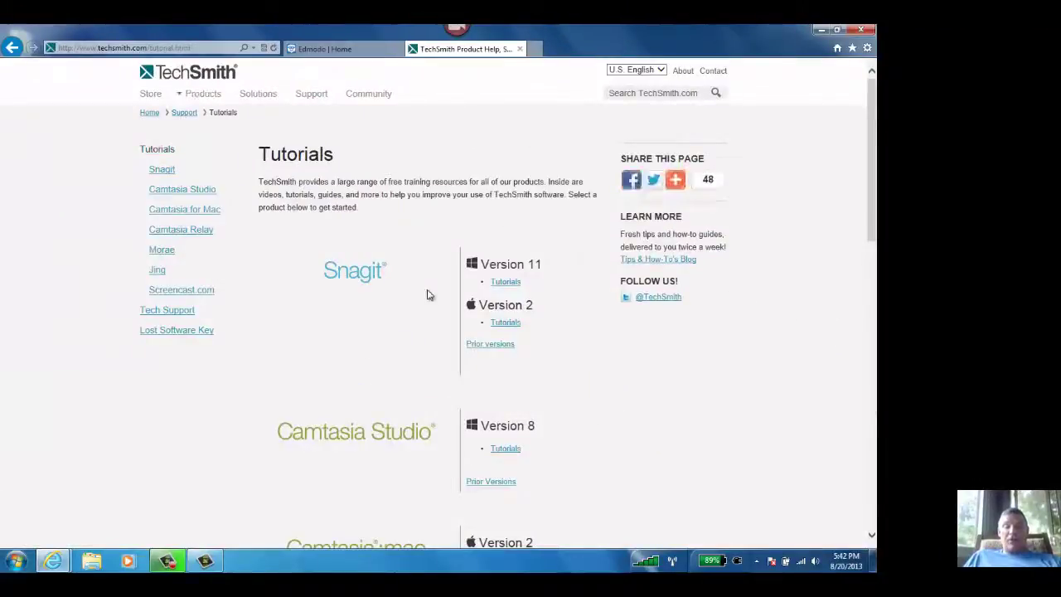
{"action": "left_click", "coordinate": [505, 448]}
{"action": "scroll", "coordinate": [421, 370], "scroll_direction": "down", "scroll_amount": 4}
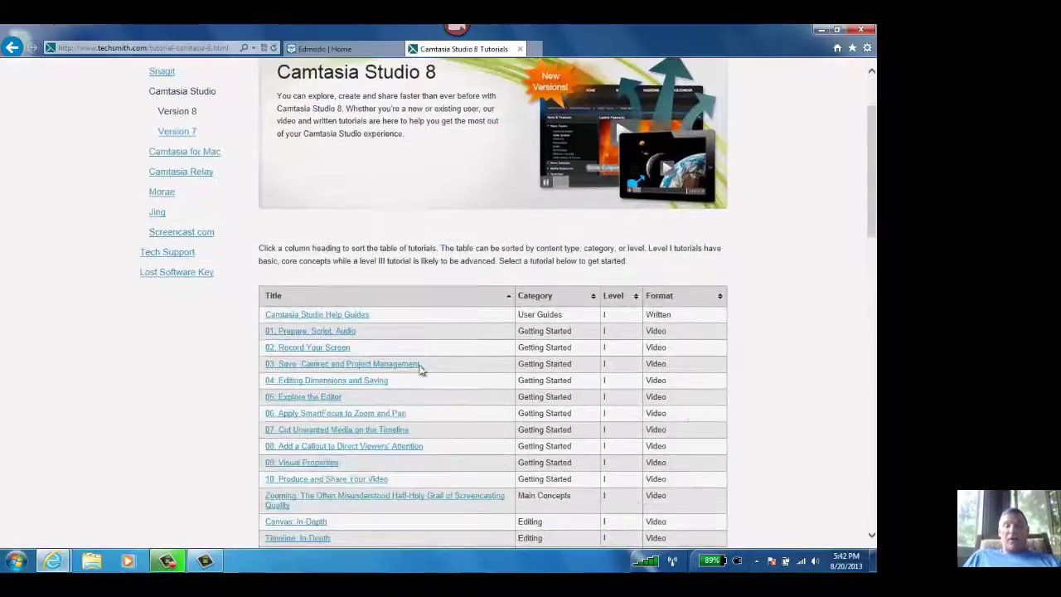
{"action": "scroll", "coordinate": [451, 353], "scroll_direction": "down", "scroll_amount": 2}
{"action": "scroll", "coordinate": [447, 358], "scroll_direction": "down", "scroll_amount": 5}
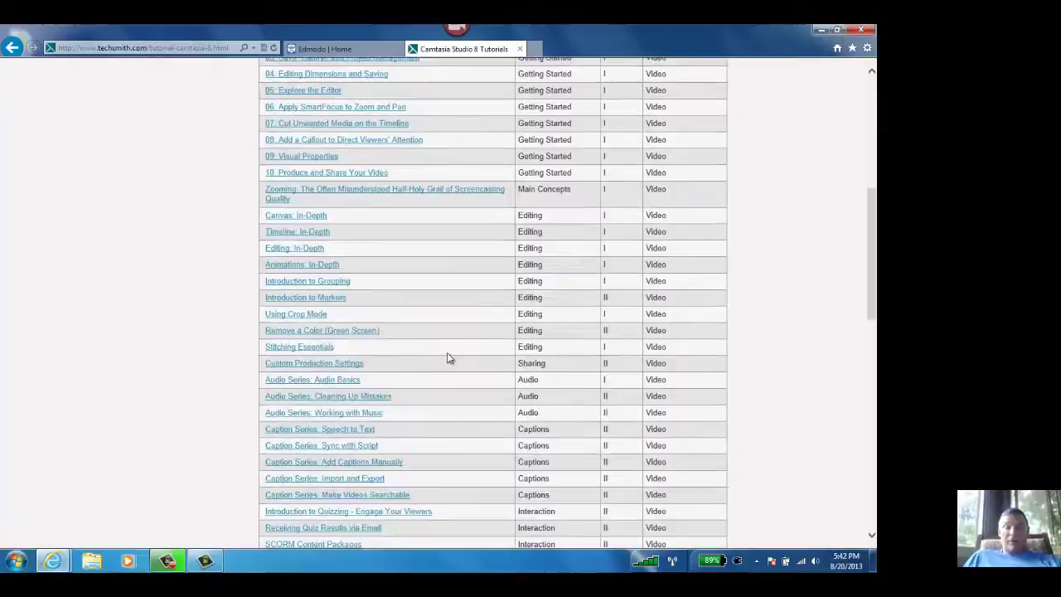
{"action": "scroll", "coordinate": [448, 358], "scroll_direction": "up", "scroll_amount": 4}
{"action": "scroll", "coordinate": [447, 358], "scroll_direction": "up", "scroll_amount": 2}
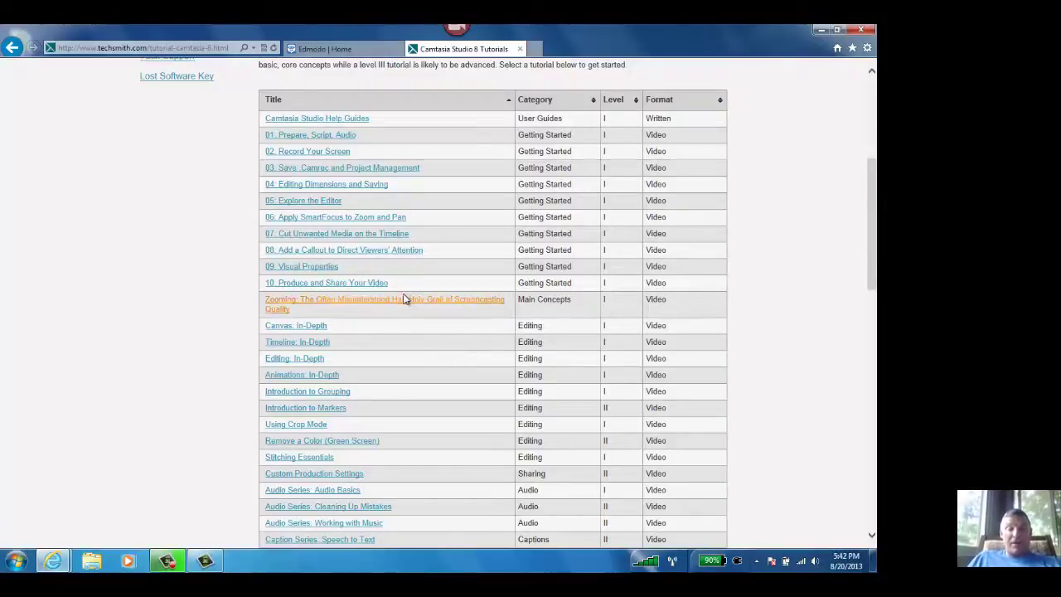
Open and play the '08. Add a Callout to Direct Viewers' Attention' tutorial video.
{"action": "left_click", "coordinate": [352, 253]}
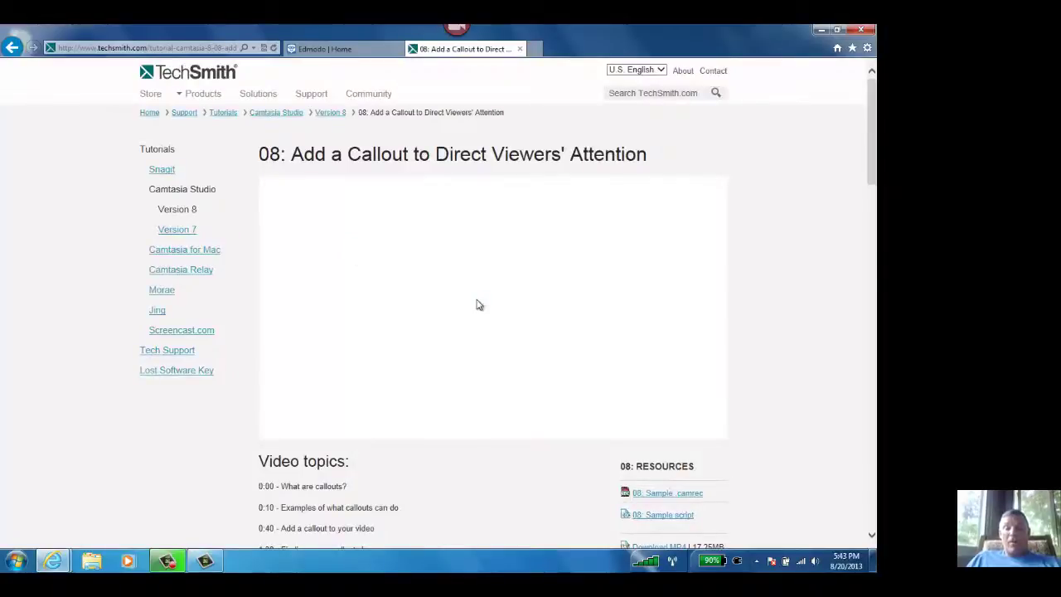
{"action": "left_click", "coordinate": [488, 311]}
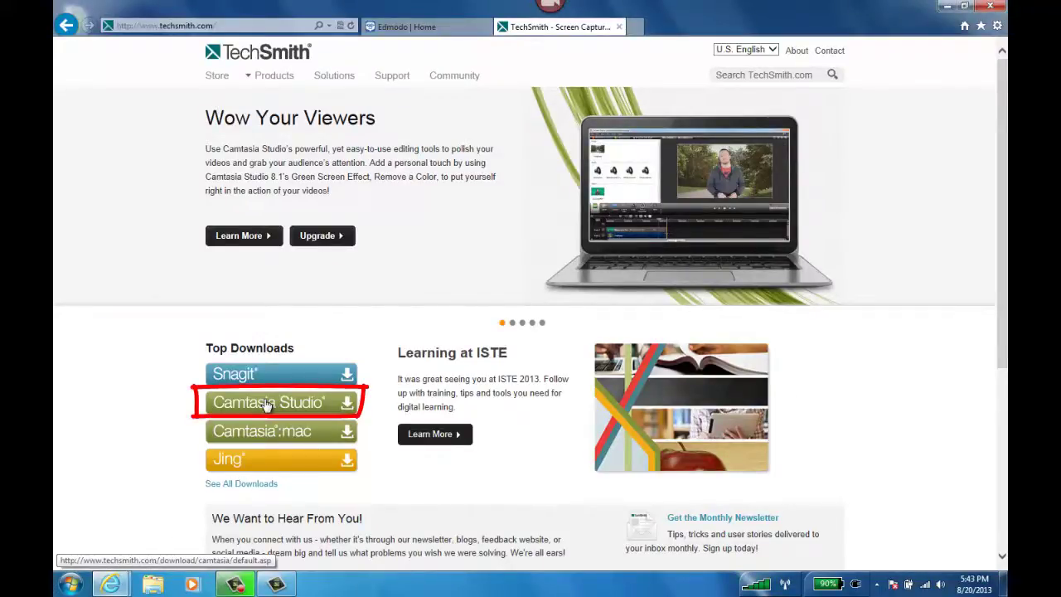
Open the Camtasia Studio free trial from Top Downloads and focus the email address field.
{"action": "left_click", "coordinate": [266, 404]}
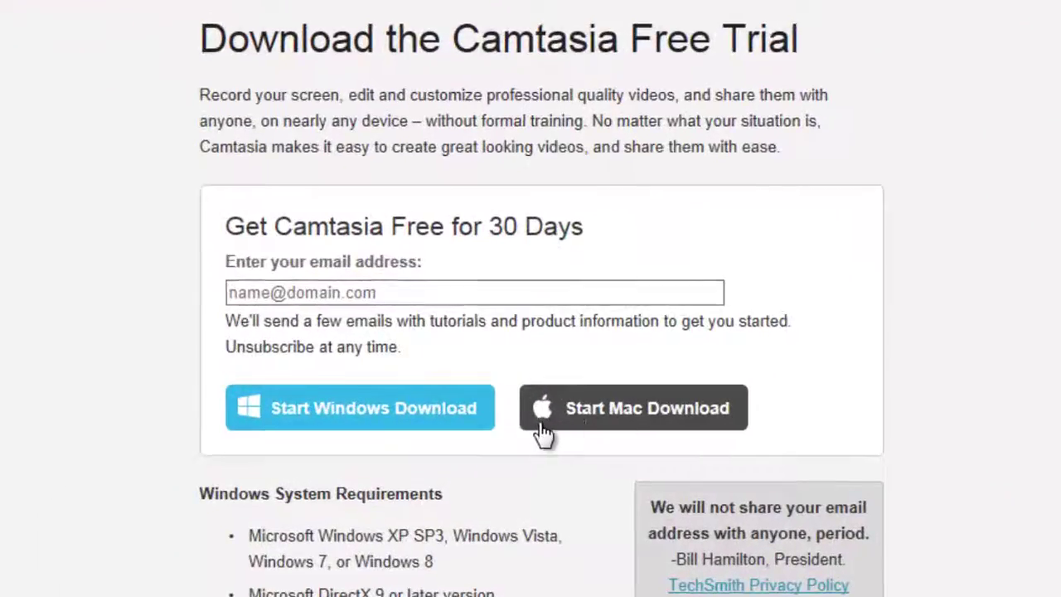
{"action": "left_click", "coordinate": [407, 296]}
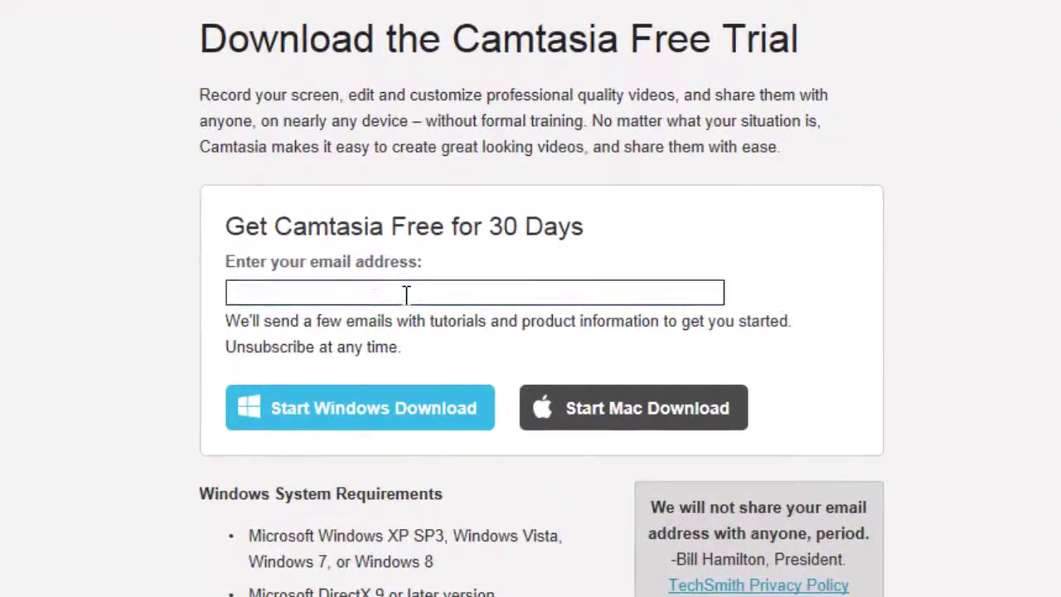